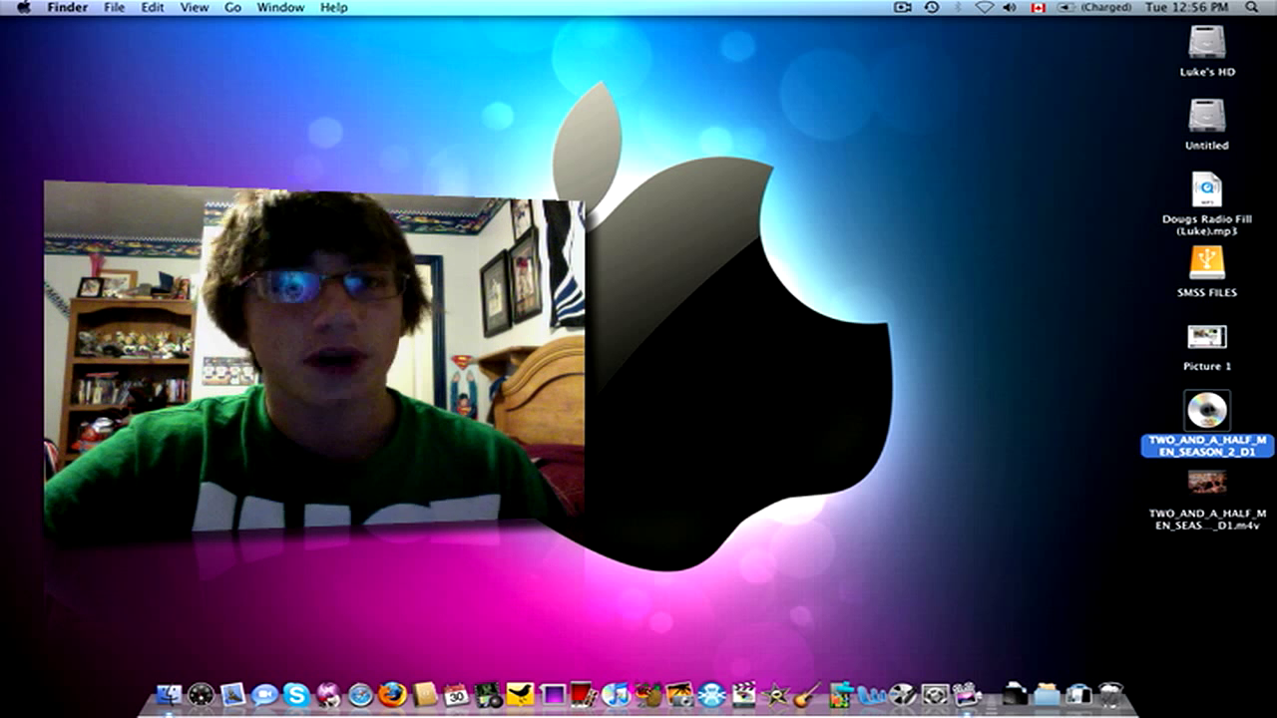
Step: Deselect the TWO_AND_A_HALF_MEN_SEASON_2_D1 DVD on the desktop
{"action": "left_click", "coordinate": [1059, 424]}
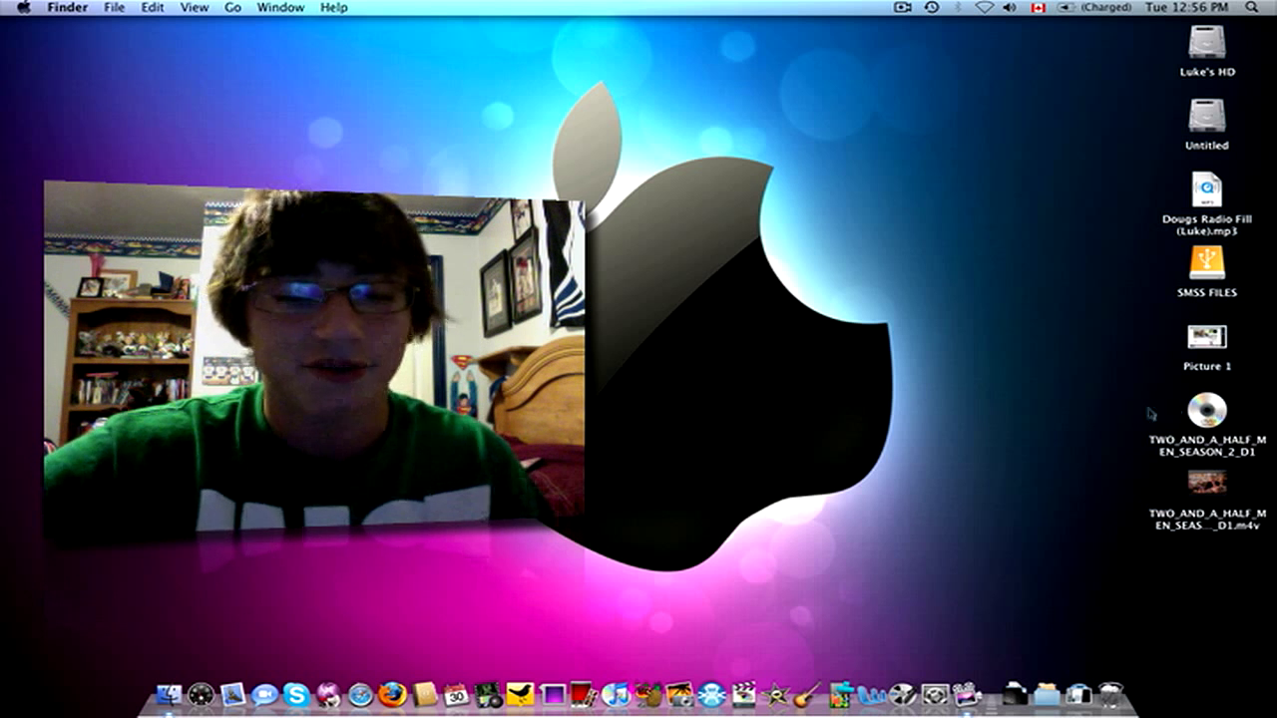
Step: Launch HandBrake and open the TWO_AND_A_HALF_MEN_SEASON_2_D1 volume as the source
{"action": "left_click", "coordinate": [649, 688]}
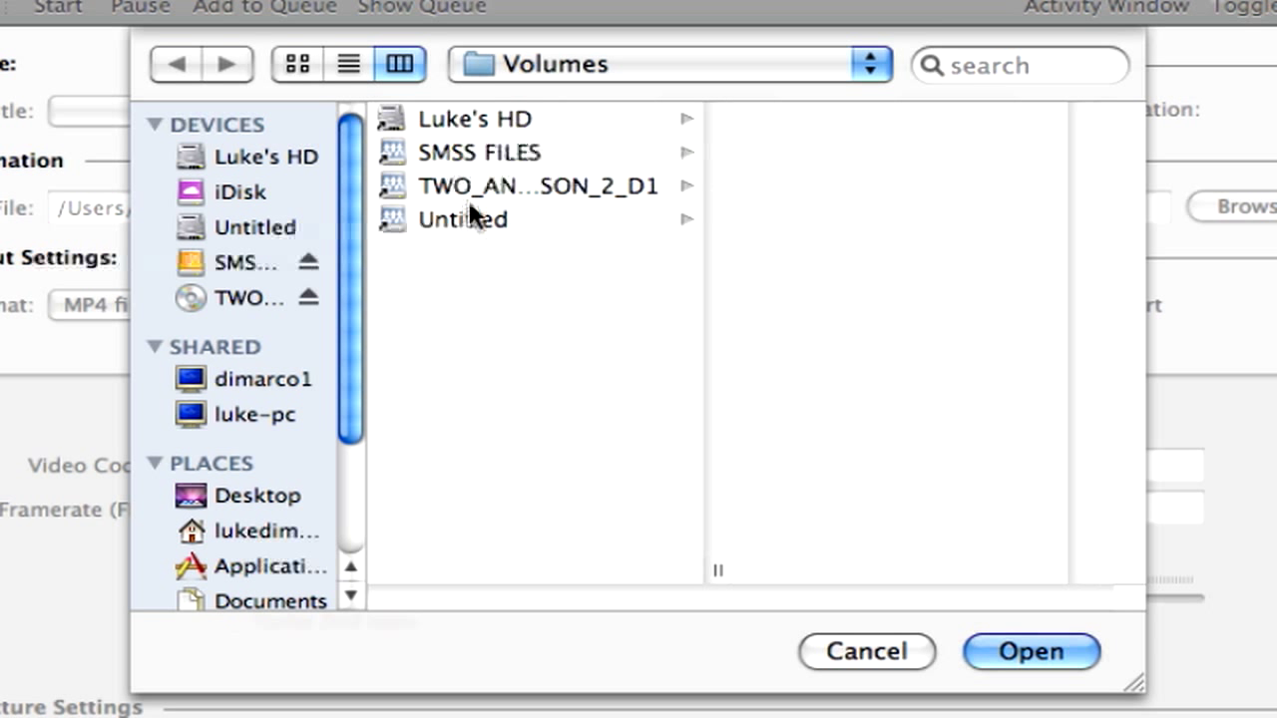
{"action": "left_click", "coordinate": [472, 189]}
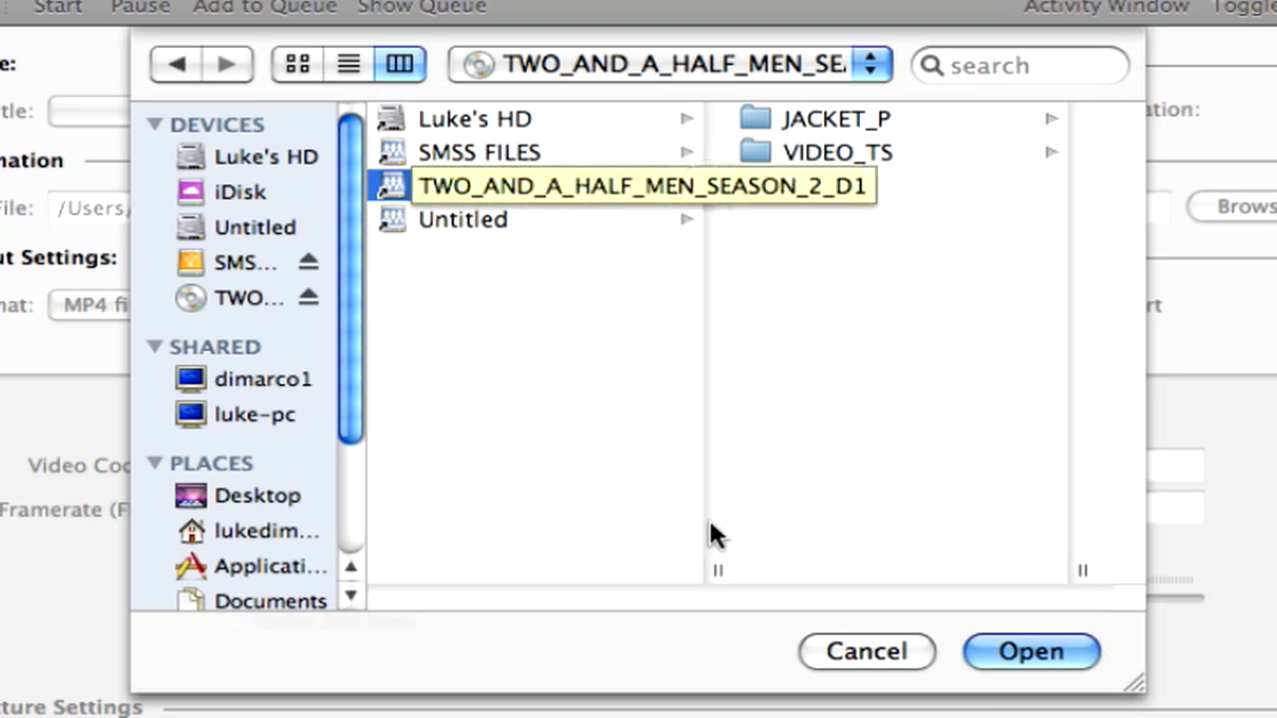
{"action": "left_click", "coordinate": [1075, 661]}
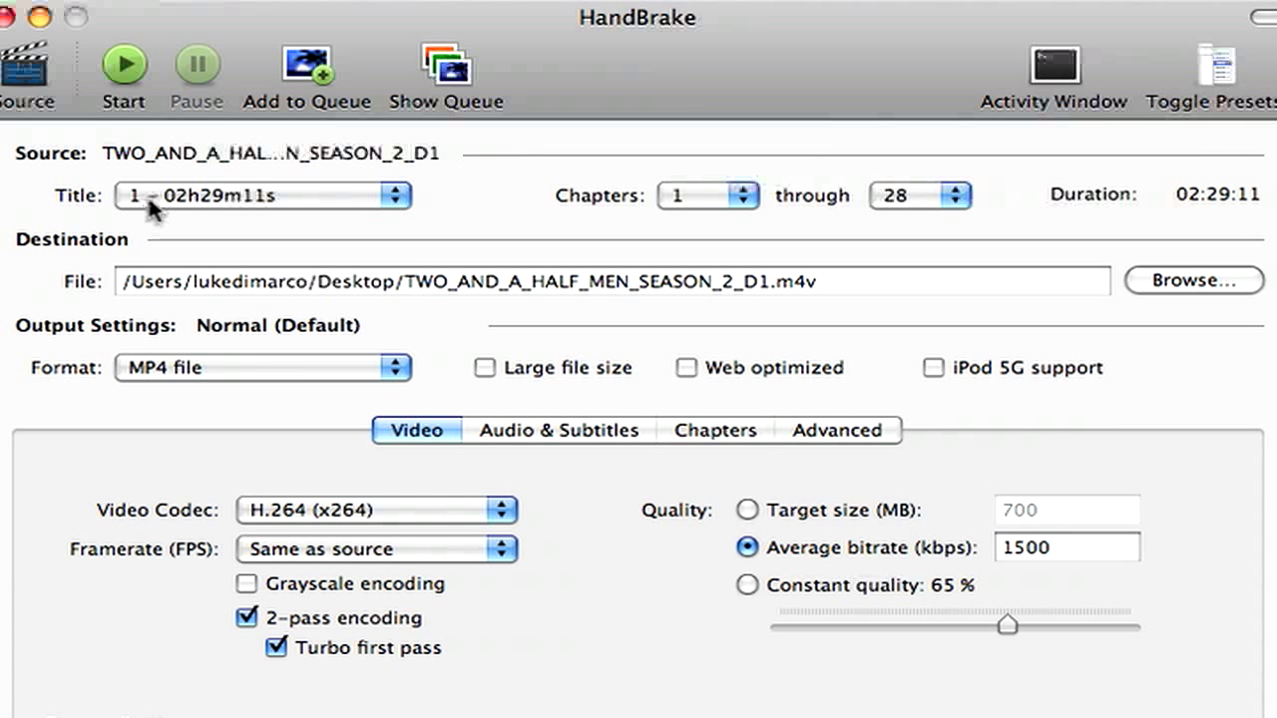
Step: Select title 2 (00h21m19s) and keep the chapter range at 1 through 5
{"action": "left_click", "coordinate": [148, 198]}
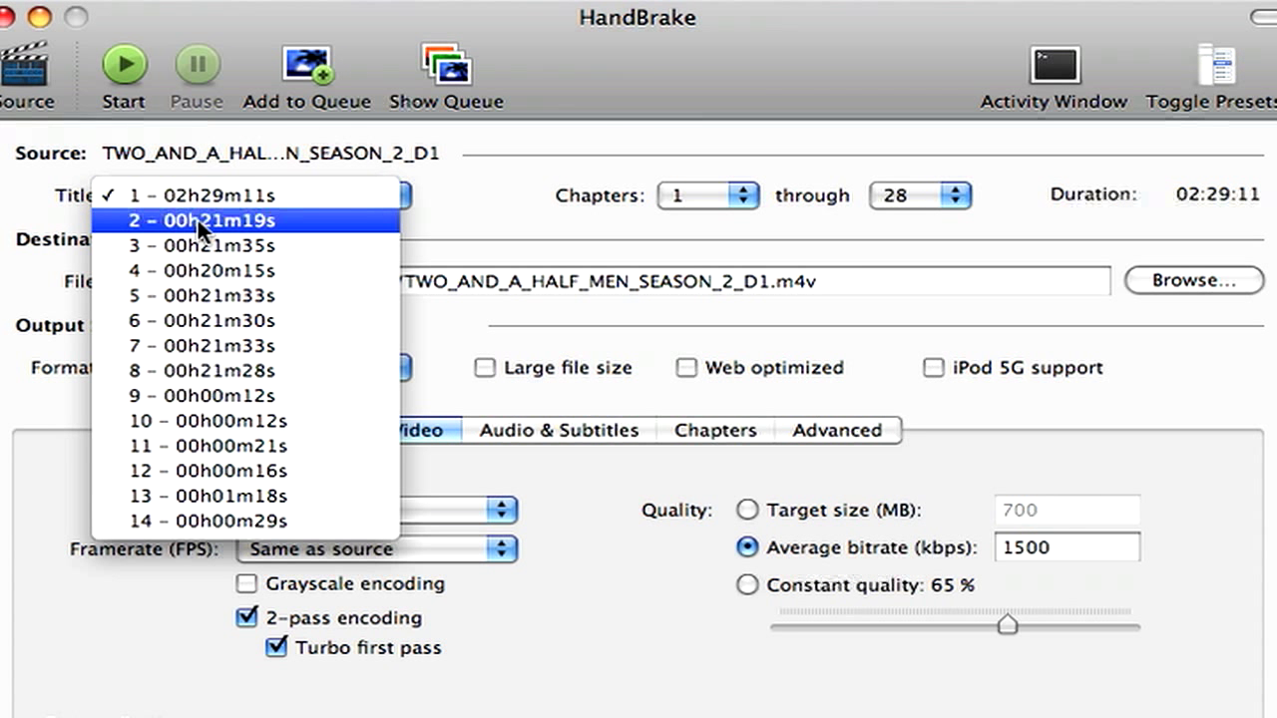
{"action": "key", "text": "Escape"}
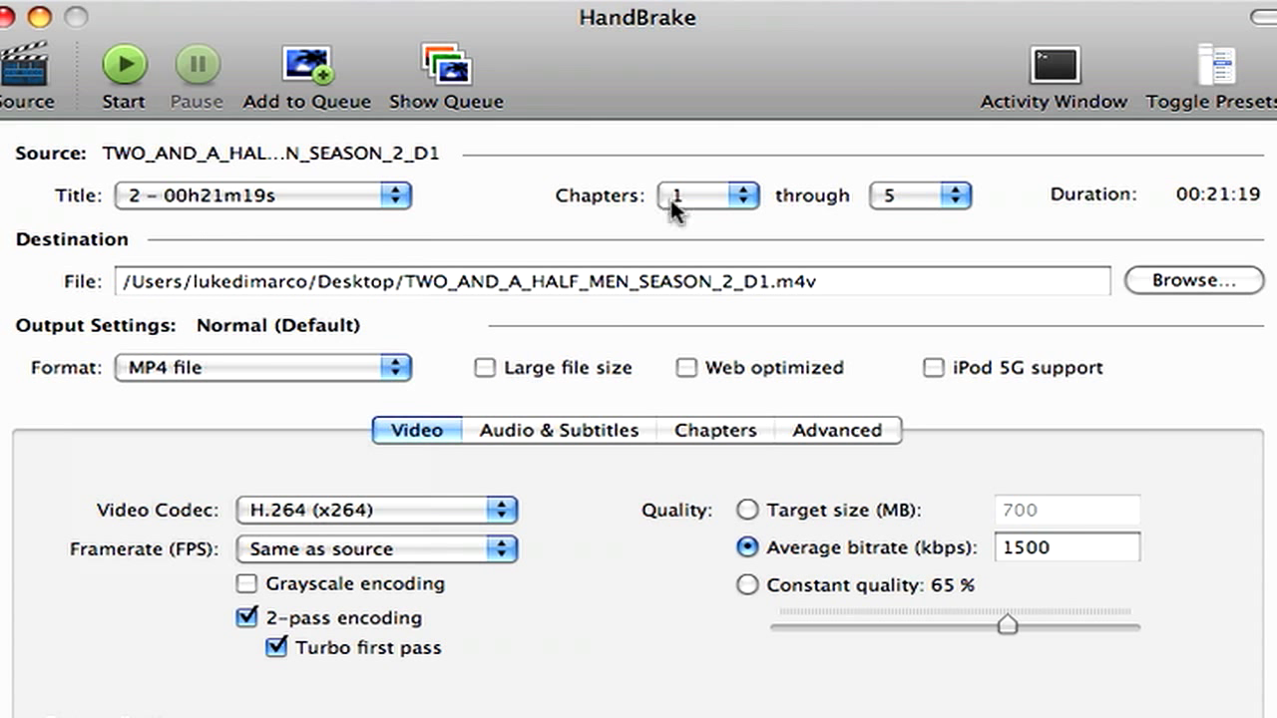
{"action": "left_click", "coordinate": [939, 189]}
{"action": "left_click", "coordinate": [936, 199]}
Step: Keep MP4 file as the format with MPEG-4 (FFmpeg) video, reviewing Audio & Subtitles settings
{"action": "left_click", "coordinate": [183, 365]}
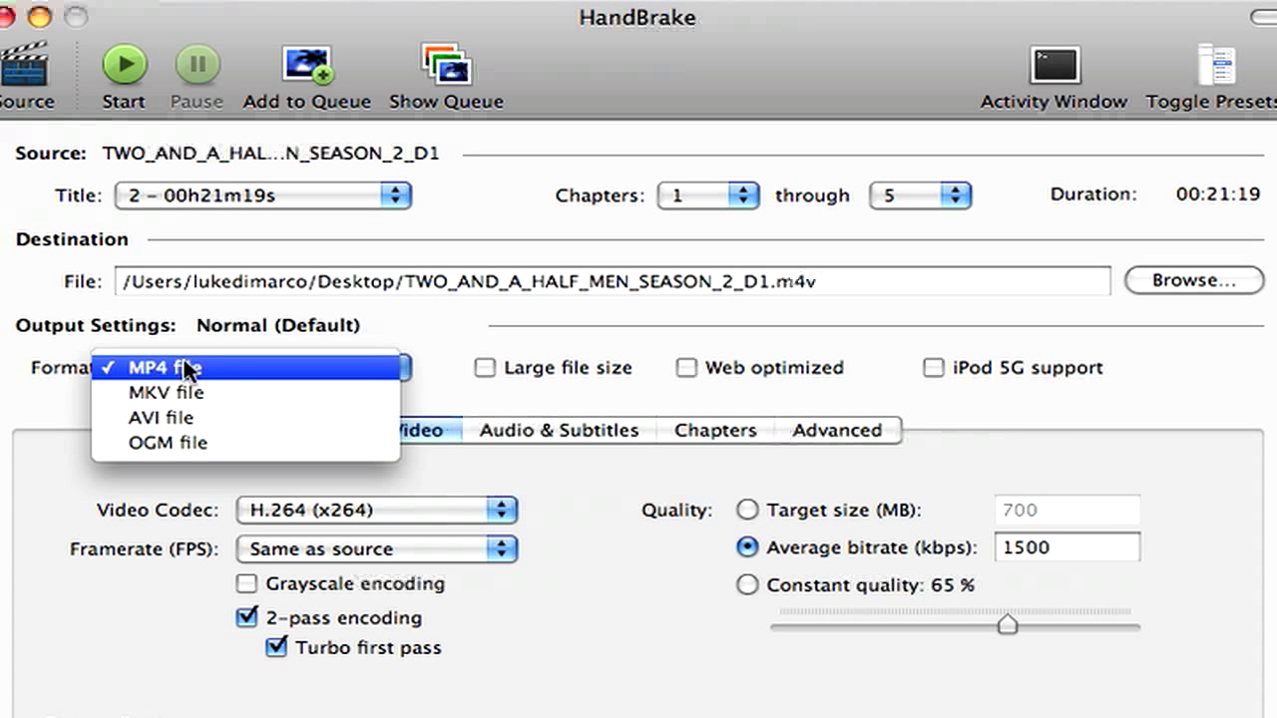
{"action": "left_click", "coordinate": [185, 365]}
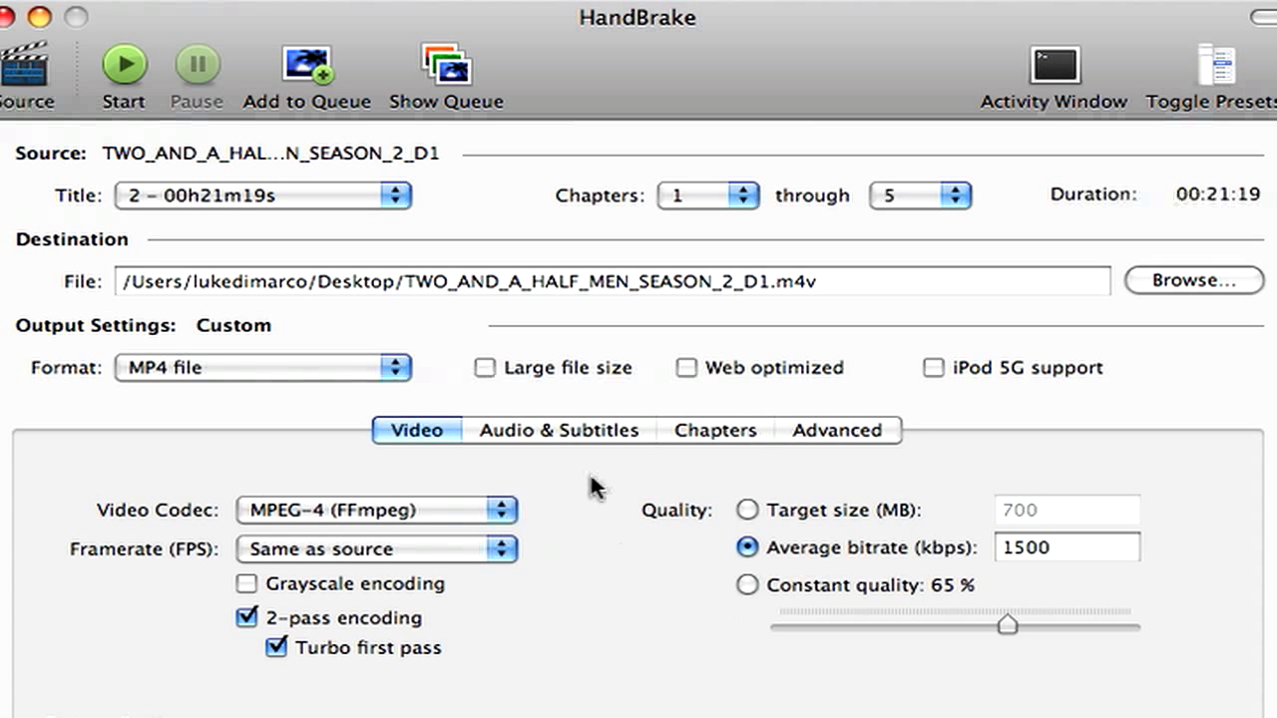
{"action": "left_click", "coordinate": [571, 439]}
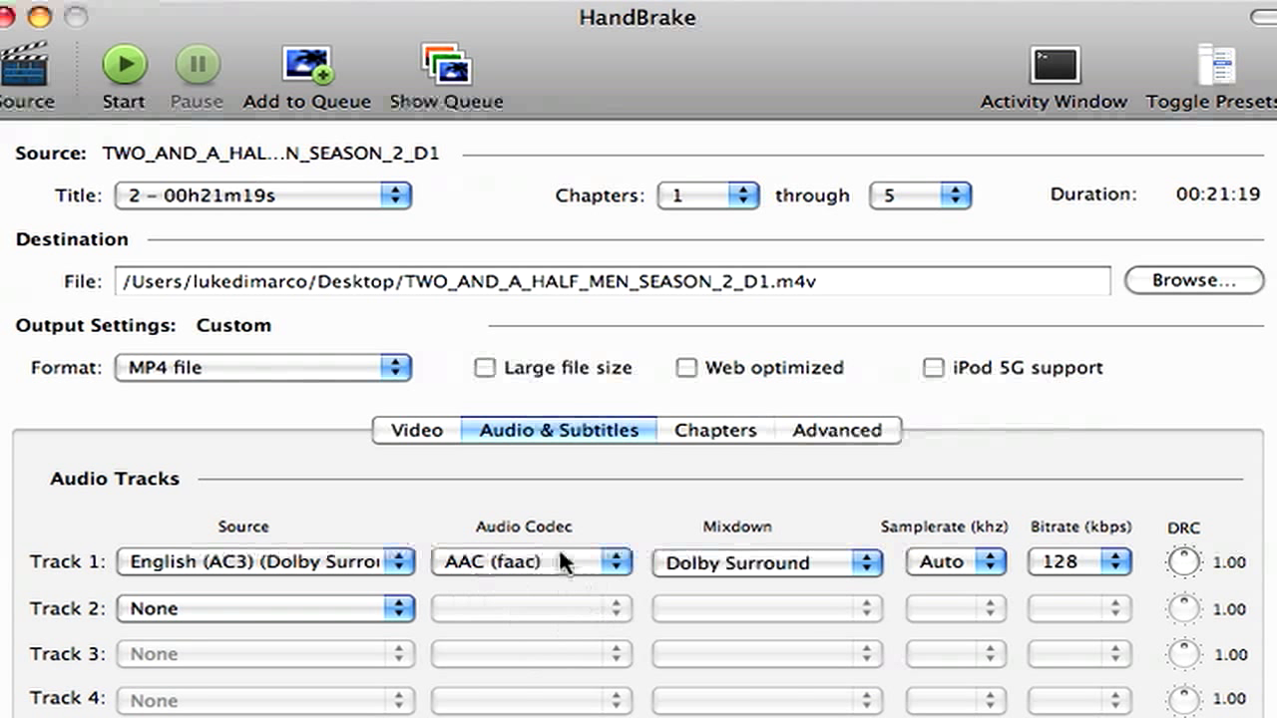
{"action": "left_click", "coordinate": [438, 444]}
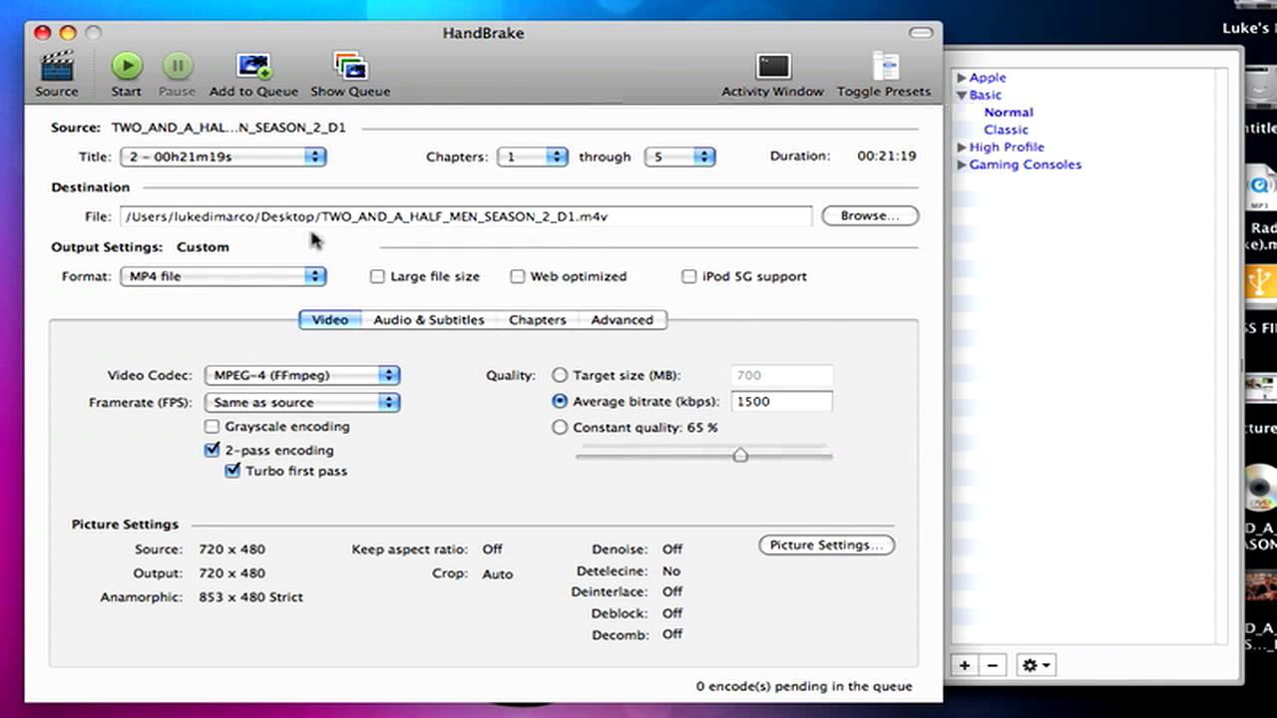
{"action": "left_click", "coordinate": [130, 75]}
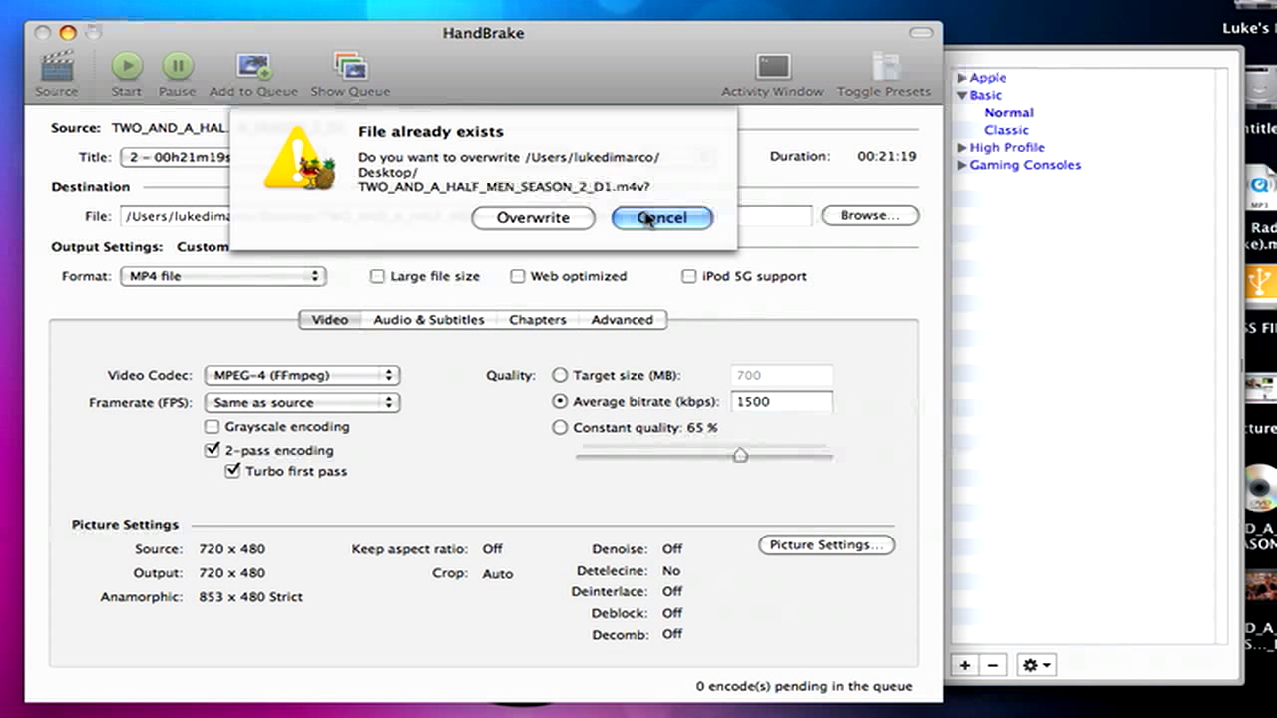
{"action": "left_click", "coordinate": [649, 218]}
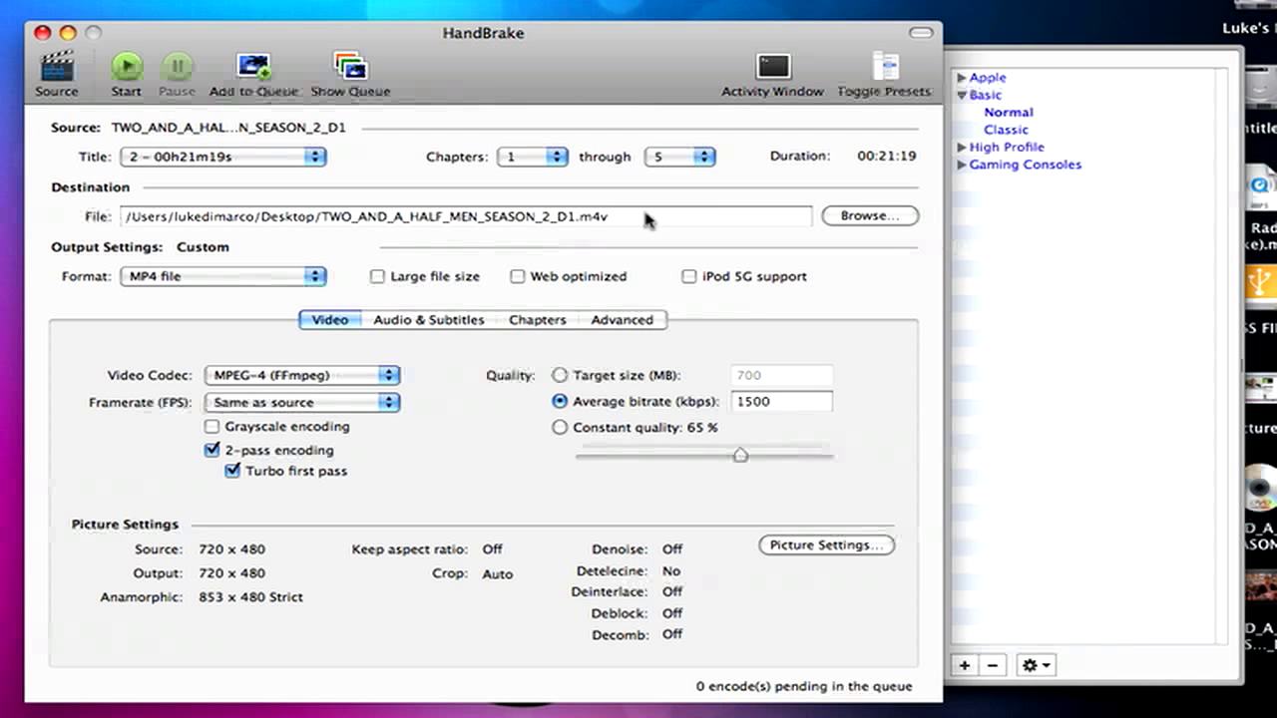
Step: Quit HandBrake, move the encoded .m4v file on the desktop, and launch iTunes
{"action": "left_click", "coordinate": [42, 33]}
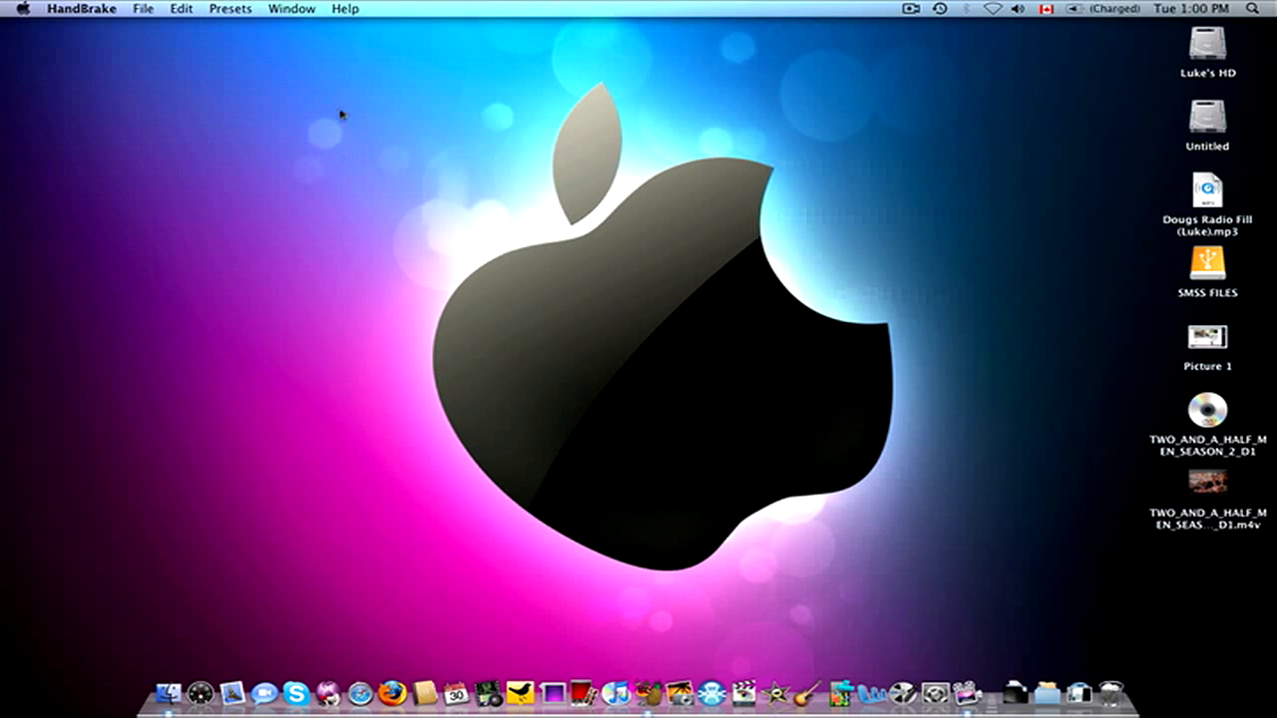
{"action": "left_click_drag", "start_coordinate": [1233, 482], "coordinate": [991, 154]}
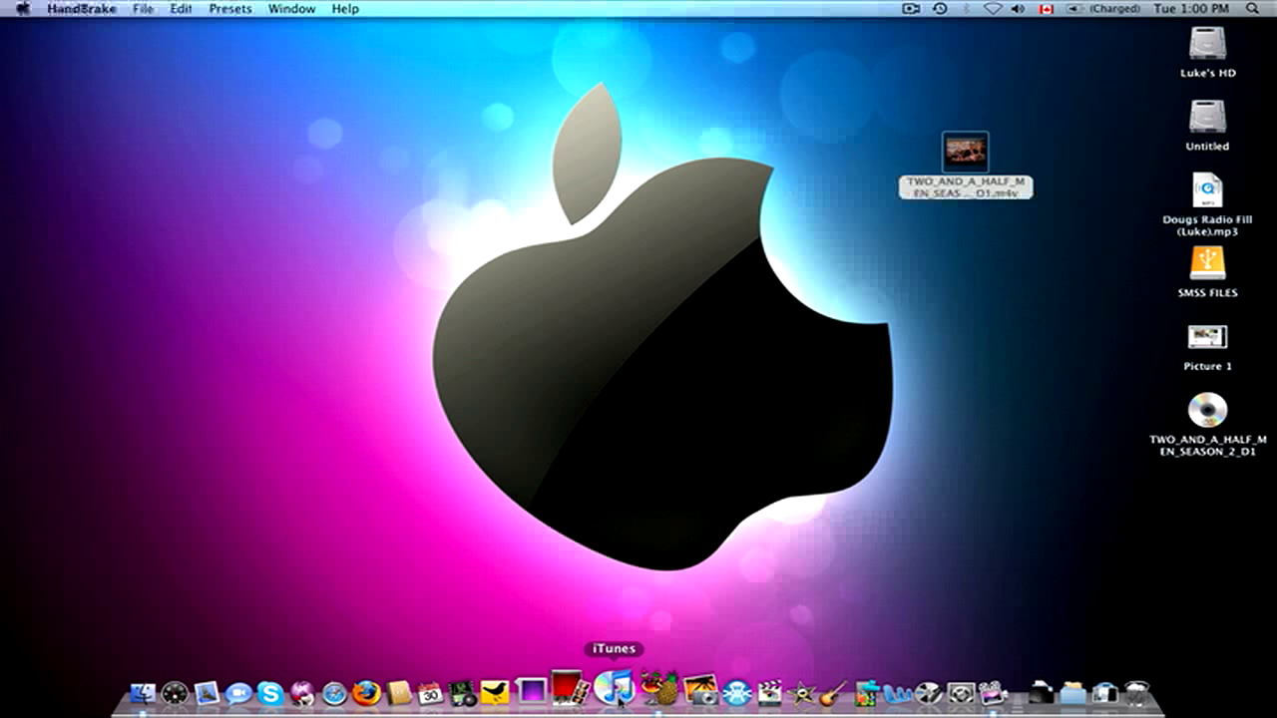
{"action": "left_click", "coordinate": [605, 682]}
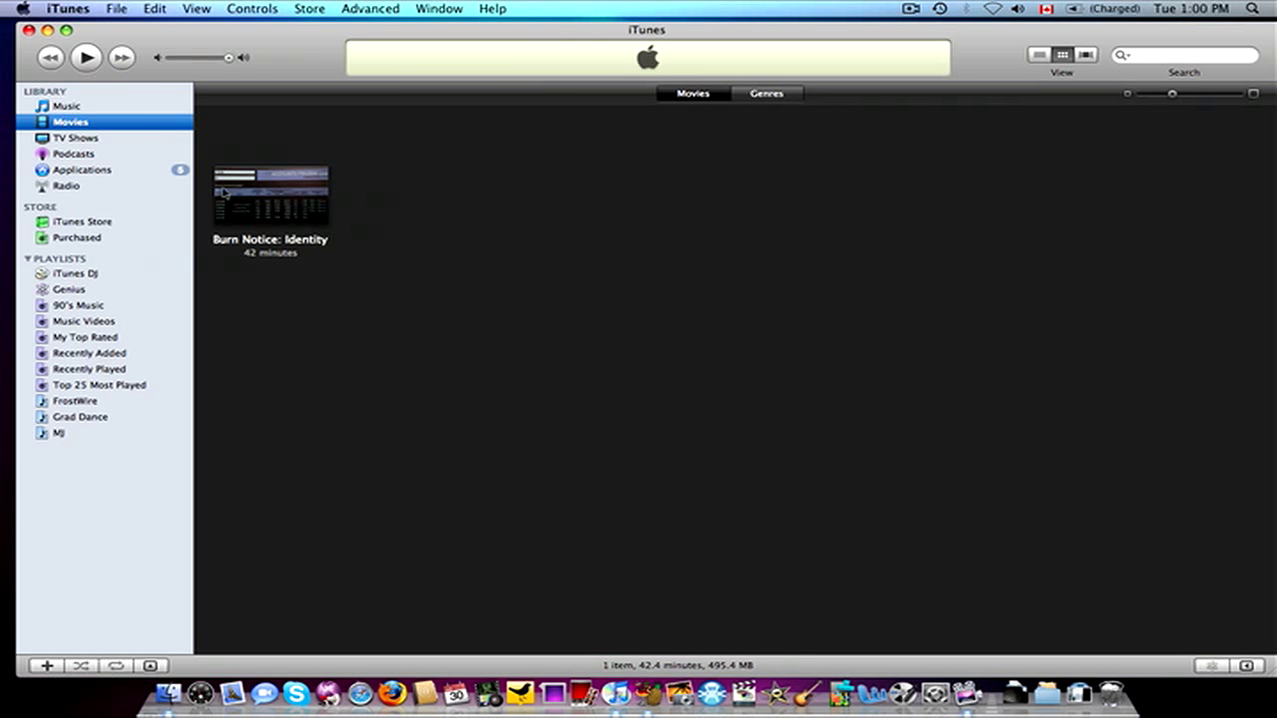
Step: Drag the encoded .m4v episode from the desktop into the iTunes Movies library
{"action": "left_click", "coordinate": [289, 184]}
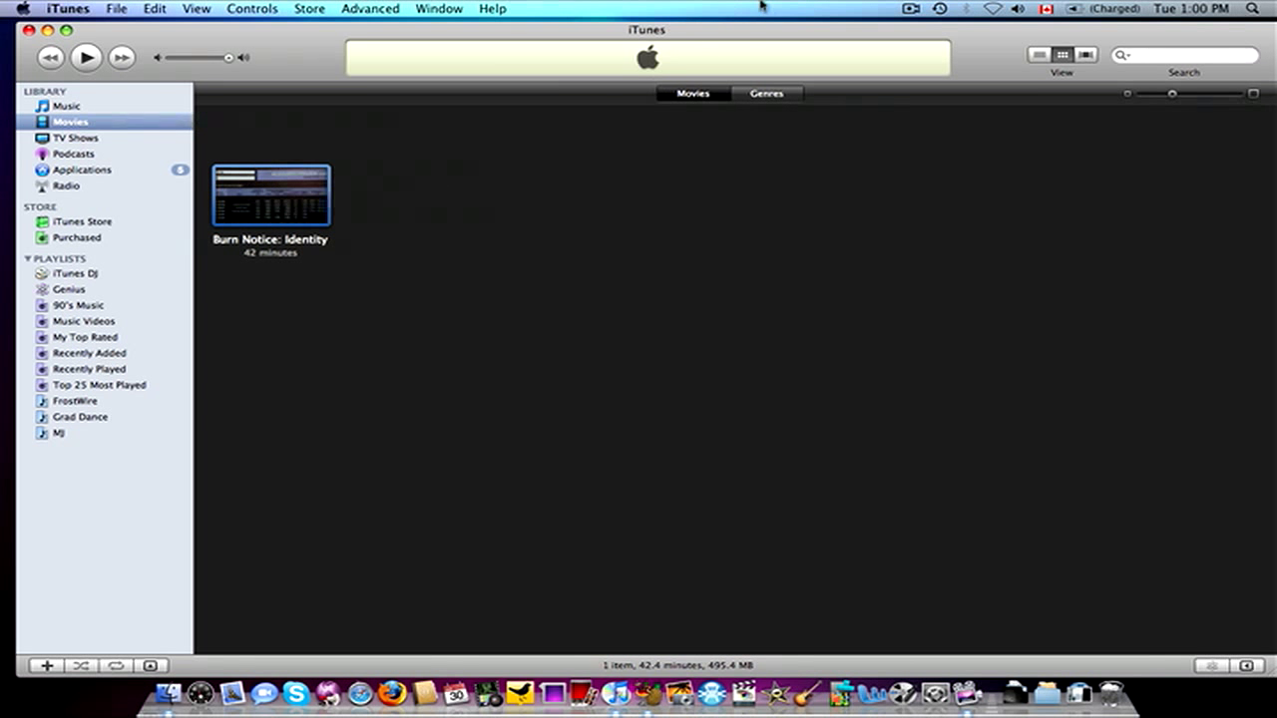
{"action": "left_click_drag", "start_coordinate": [756, 36], "coordinate": [706, 297]}
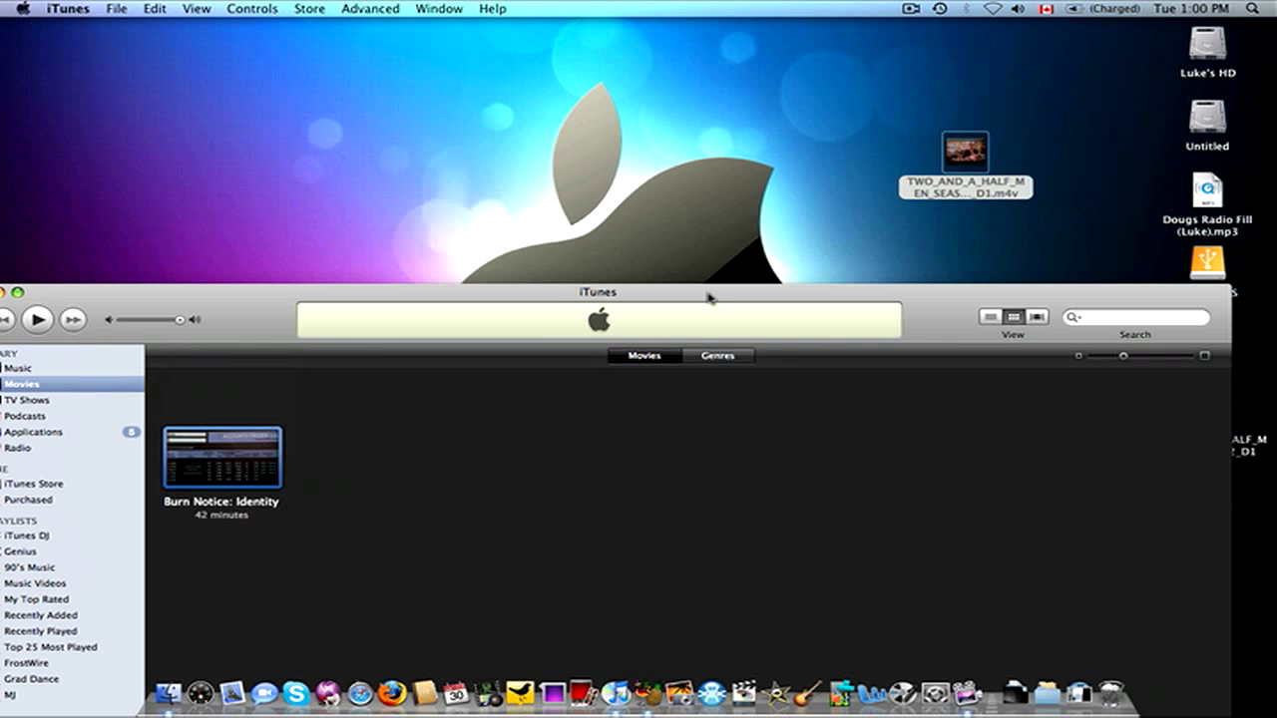
{"action": "left_click_drag", "start_coordinate": [964, 152], "coordinate": [408, 447]}
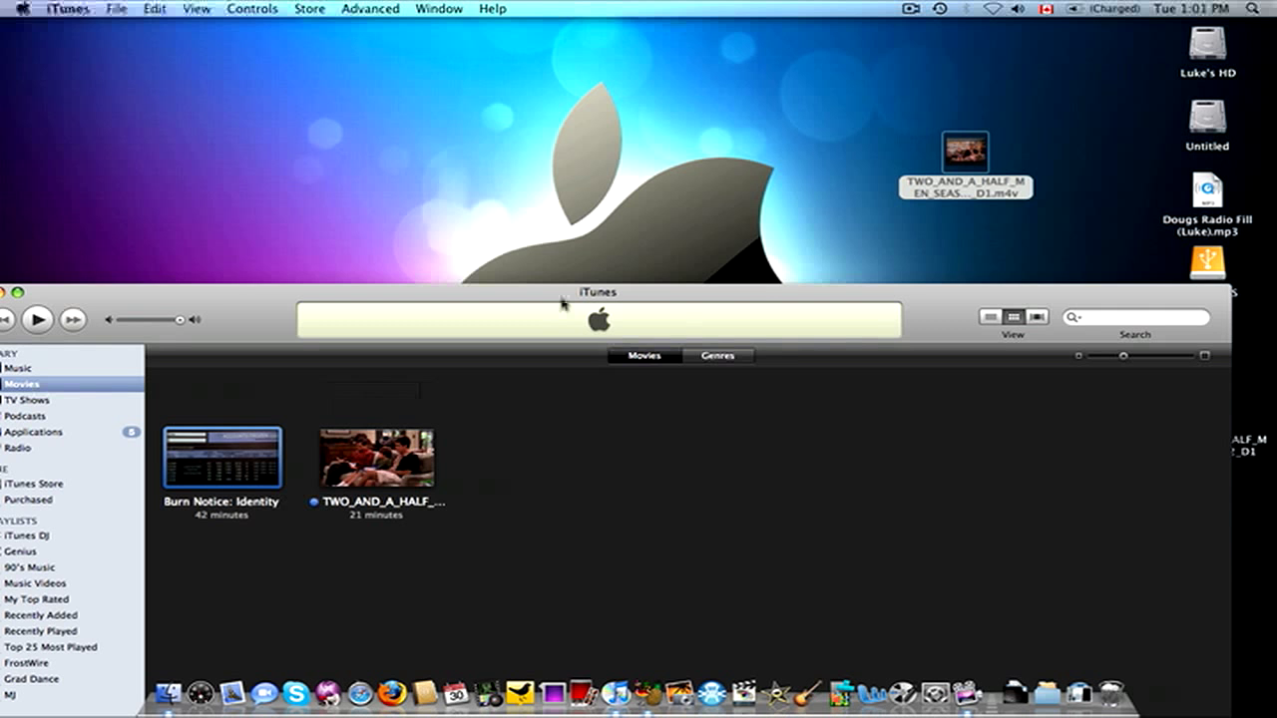
{"action": "left_click_drag", "start_coordinate": [565, 299], "coordinate": [614, 29]}
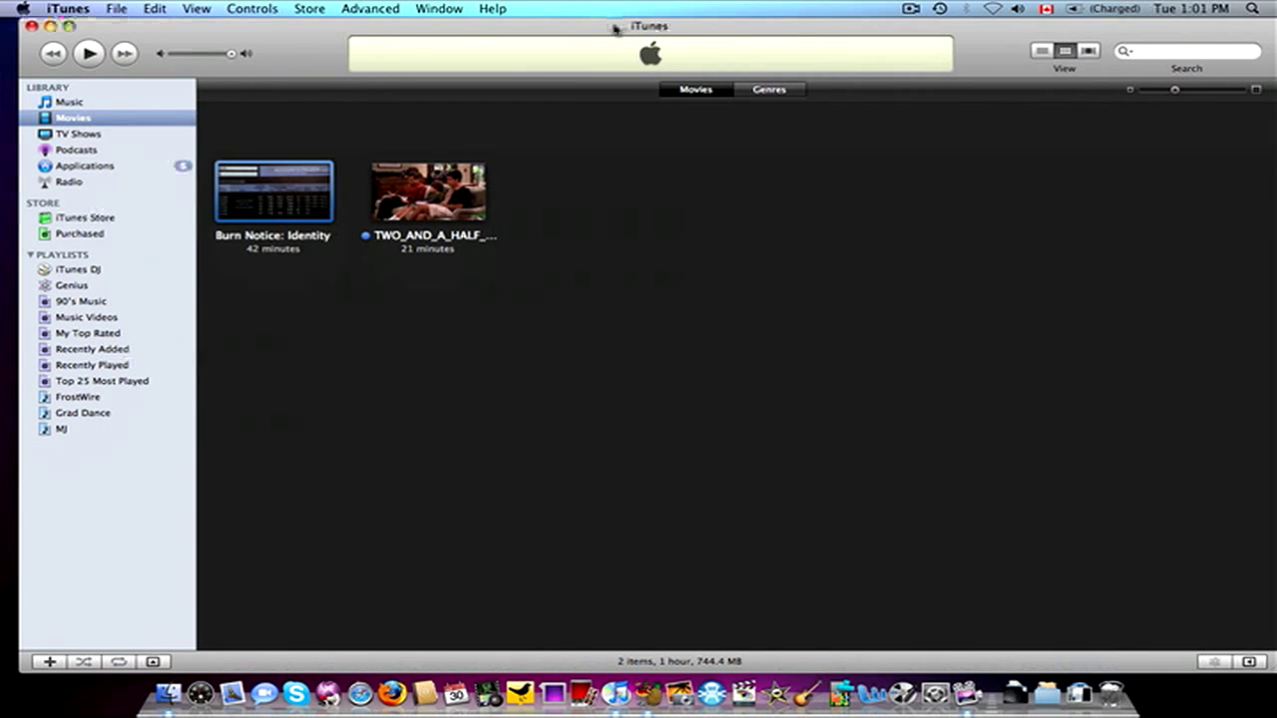
{"action": "mouse_move", "coordinate": [450, 179]}
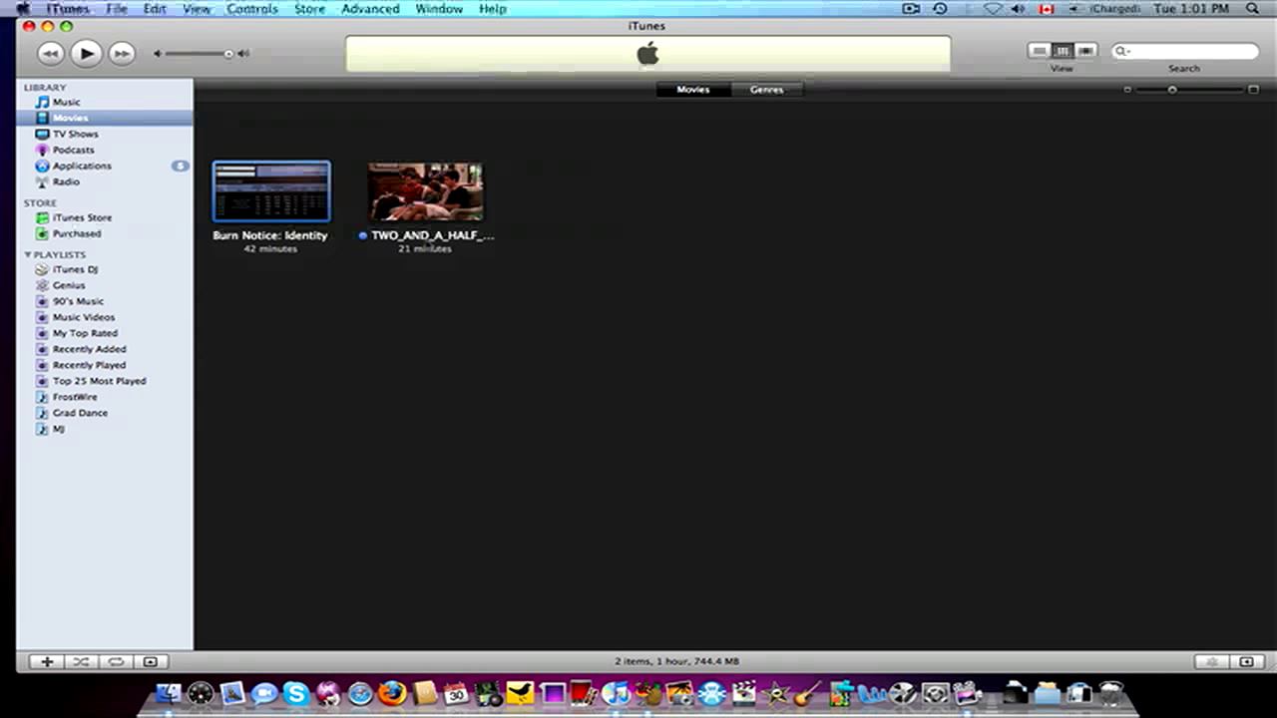
{"action": "mouse_move", "coordinate": [444, 204]}
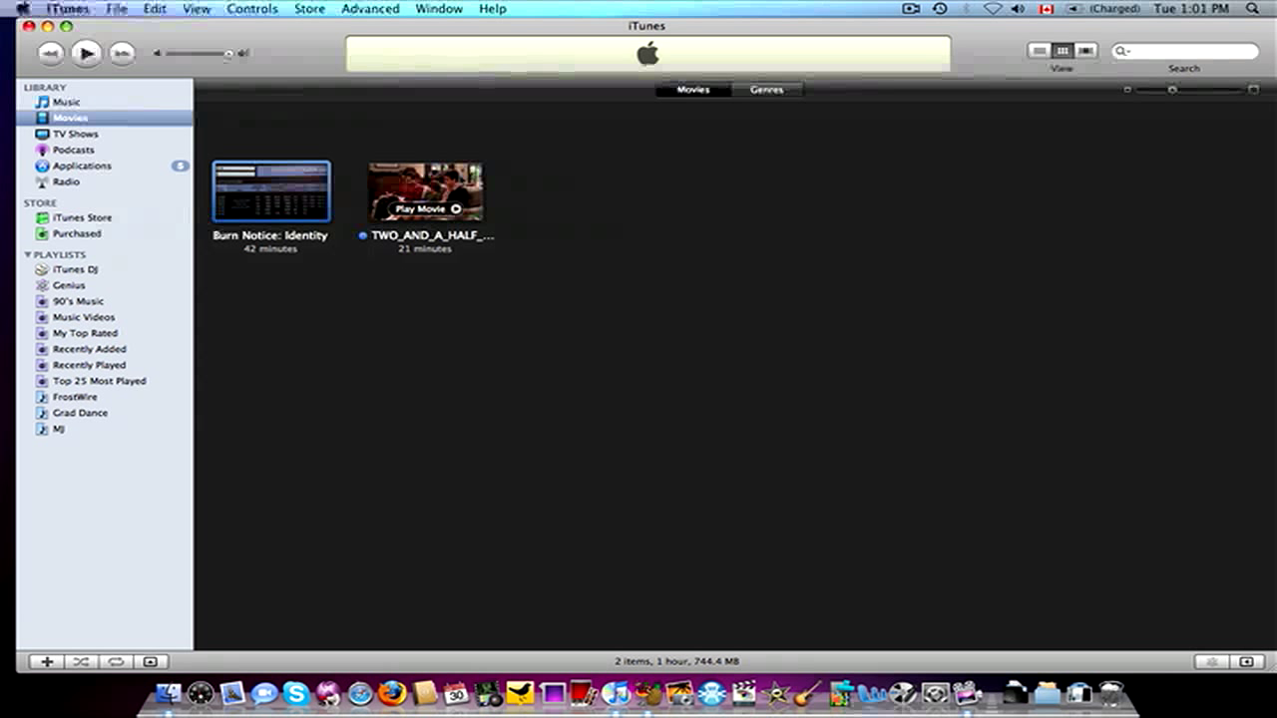
Step: In Get Info's Info tab, set the movie Name to 'Two and a Half Men Season 2 Disk 1 Episode 1'
{"action": "right_click", "coordinate": [462, 174]}
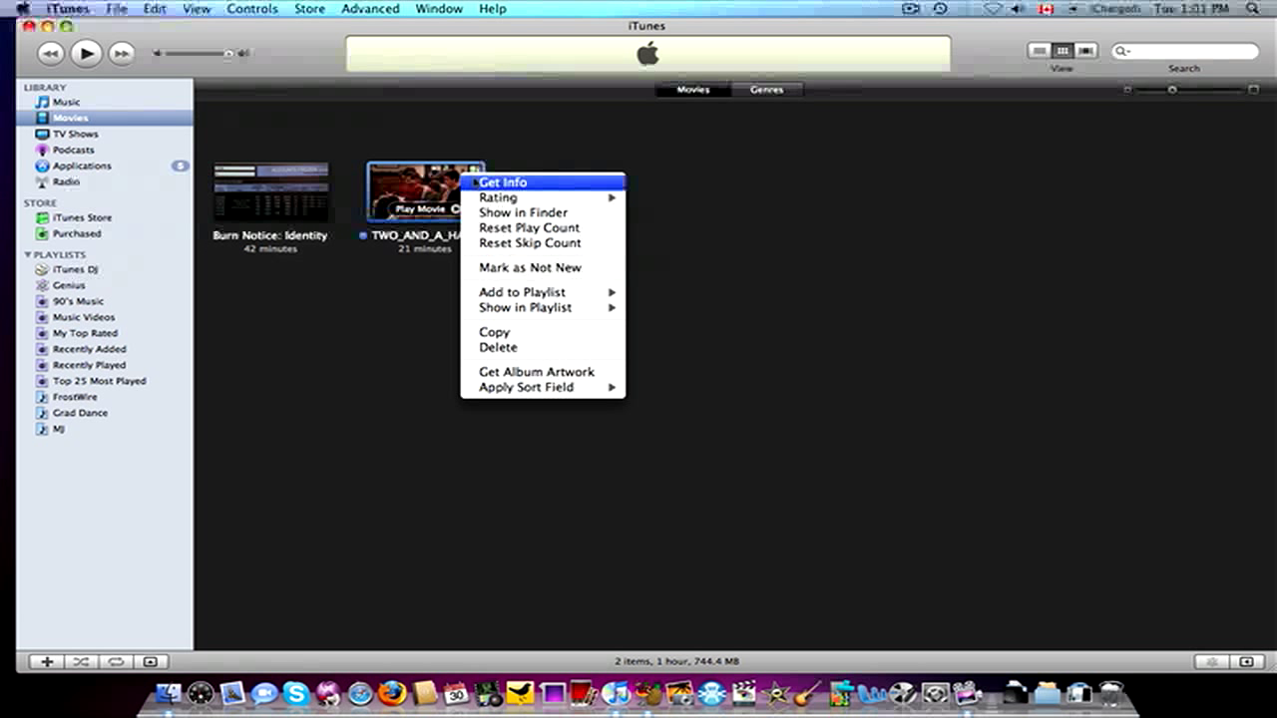
{"action": "left_click", "coordinate": [477, 183]}
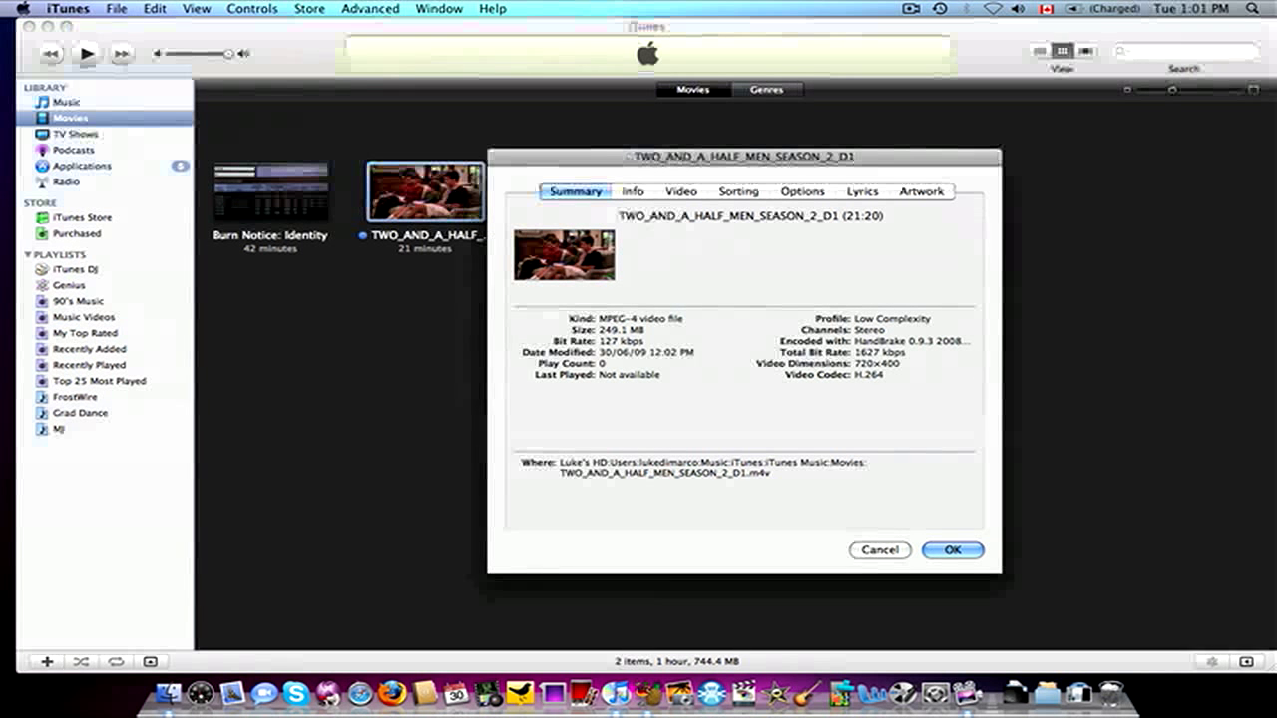
{"action": "left_click", "coordinate": [633, 191]}
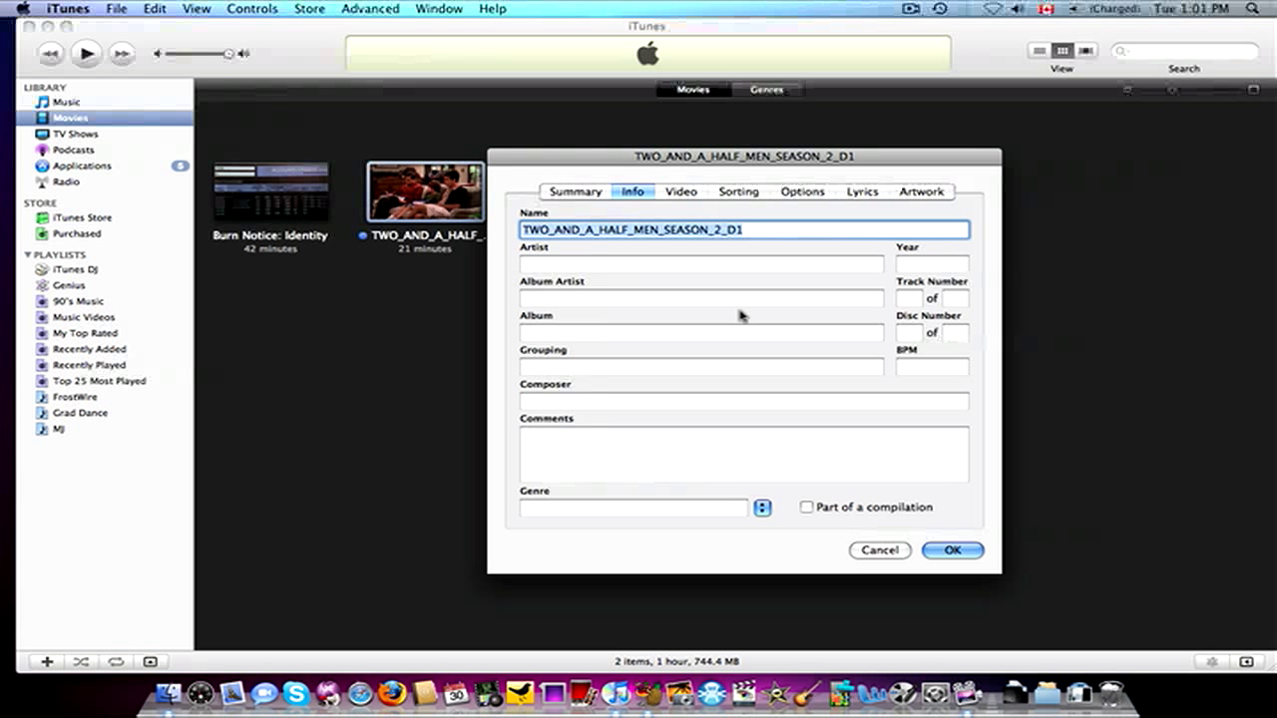
{"action": "type", "text": "Two & "}
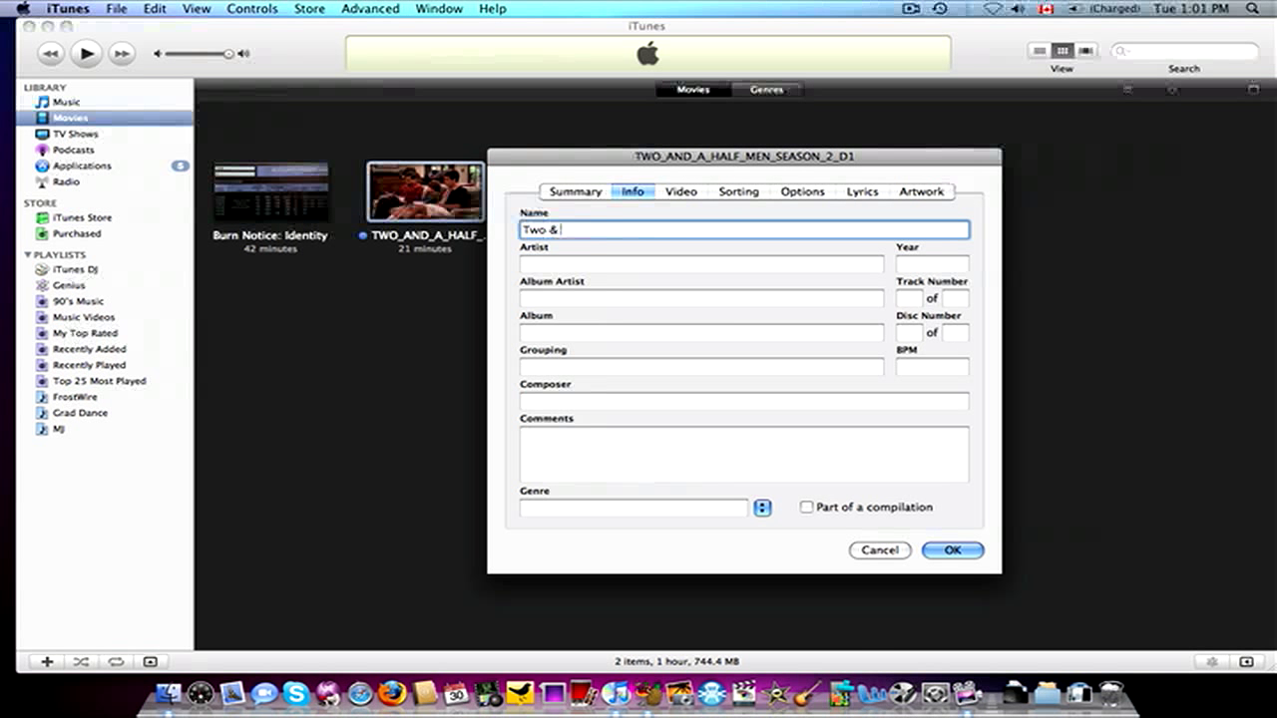
{"action": "type", "text": "a"}
{"action": "key", "text": "BackSpace"}
{"action": "key", "text": "BackSpace"}
{"action": "key", "text": "BackSpace"}
{"action": "key", "text": "BackSpace"}
{"action": "type", "text": "and a Half M"}
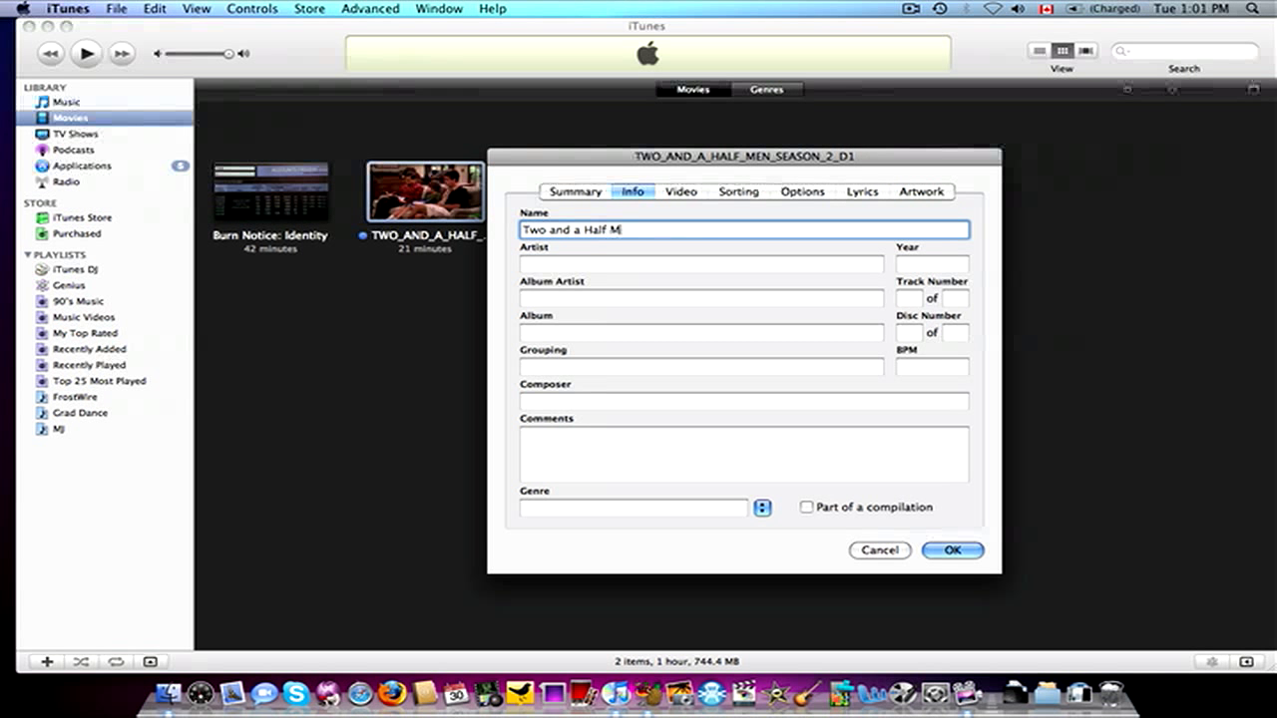
{"action": "type", "text": "en Seas"}
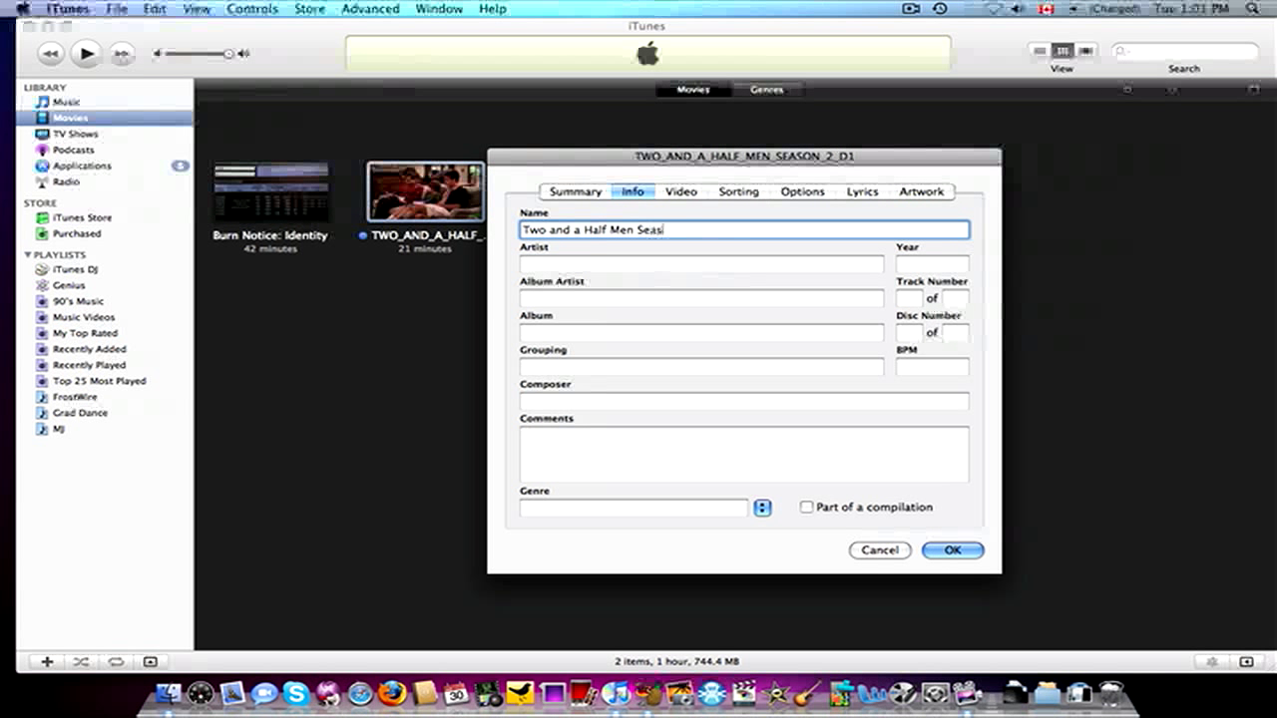
{"action": "type", "text": "on 2 Disk"}
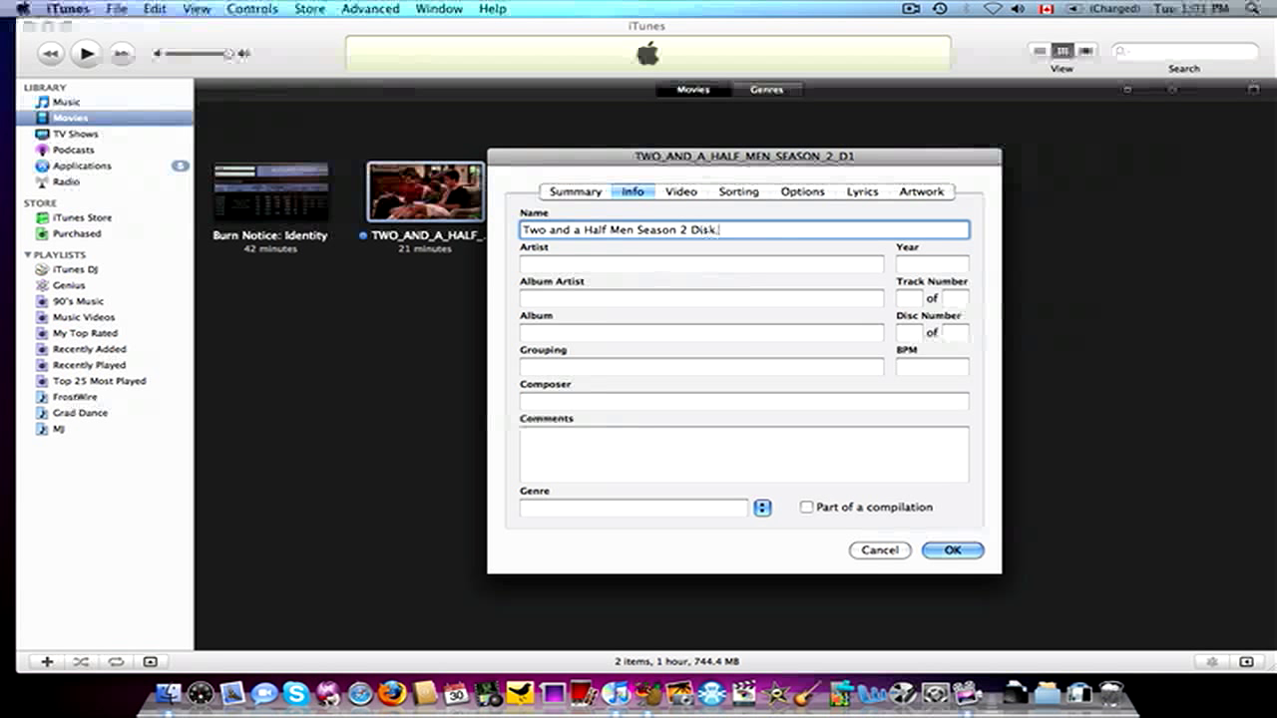
{"action": "type", "text": "1 Episode 1"}
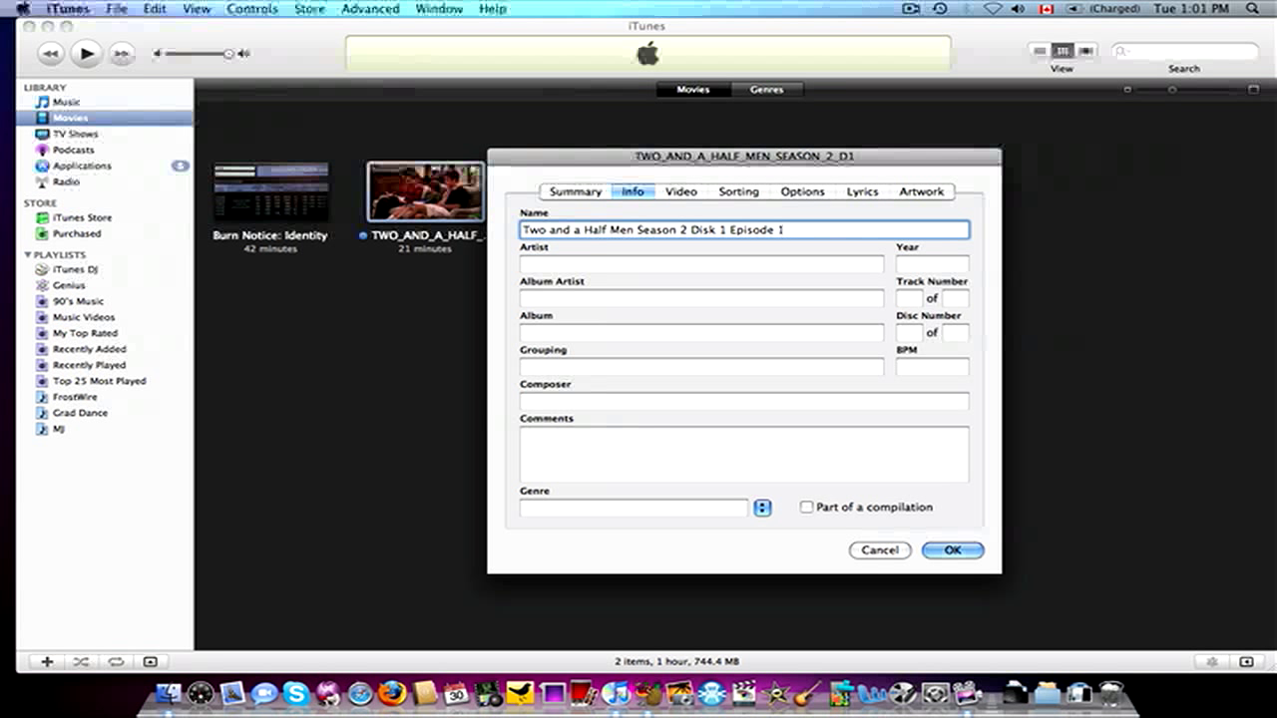
{"action": "key", "text": "Return"}
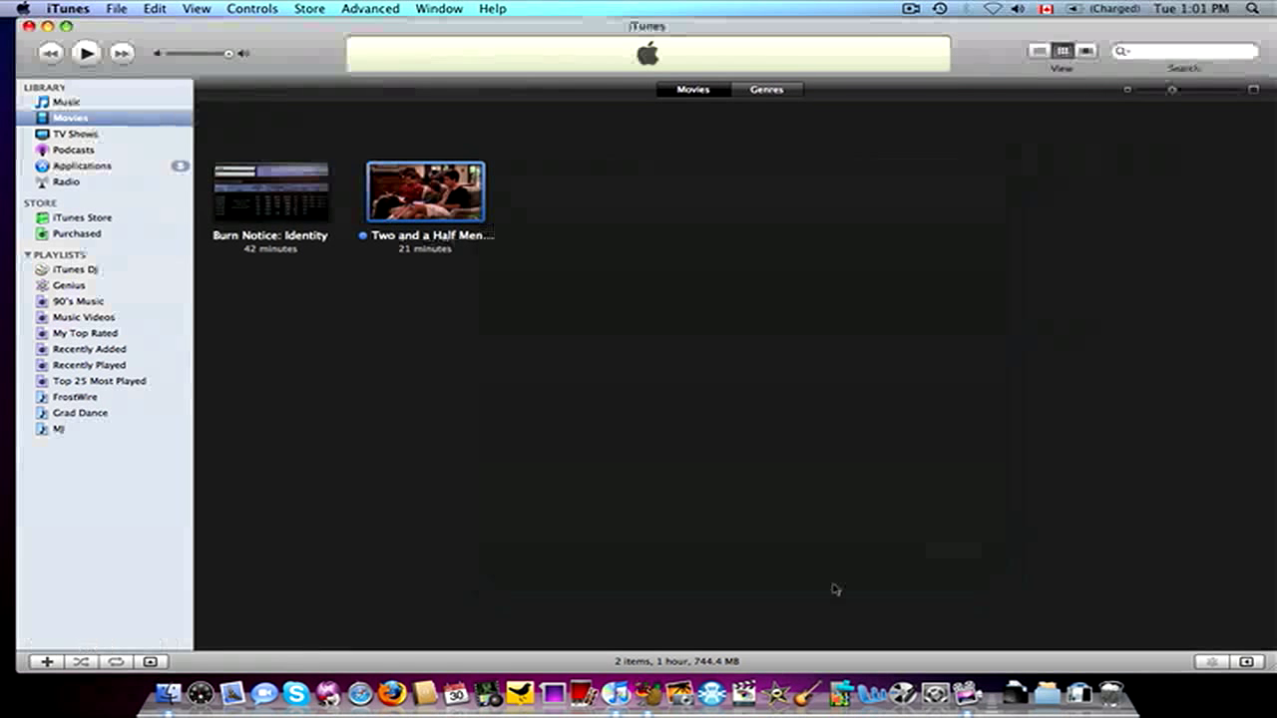